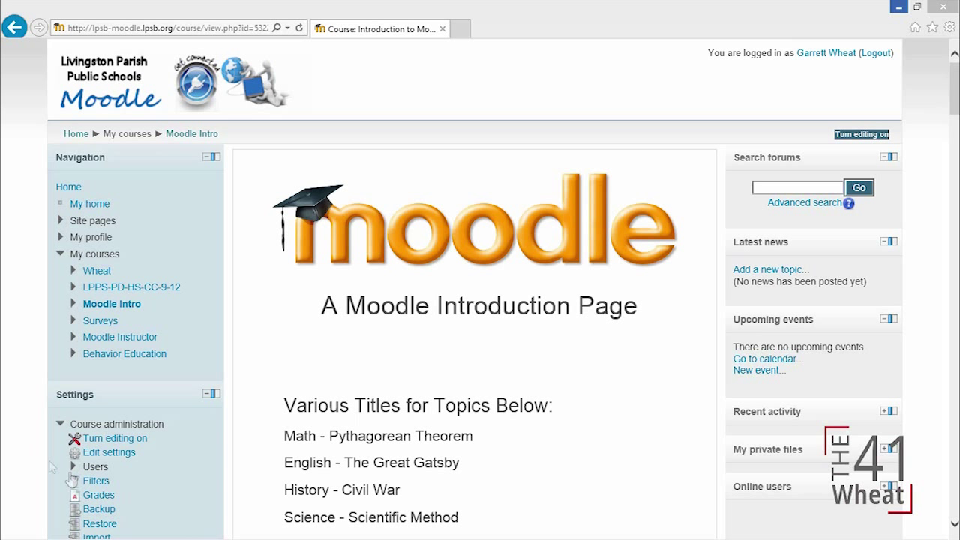
- Open Moodle Intro's Enrolled users list from Course administration > Users and bring up Enrol users
left_click(73, 467)
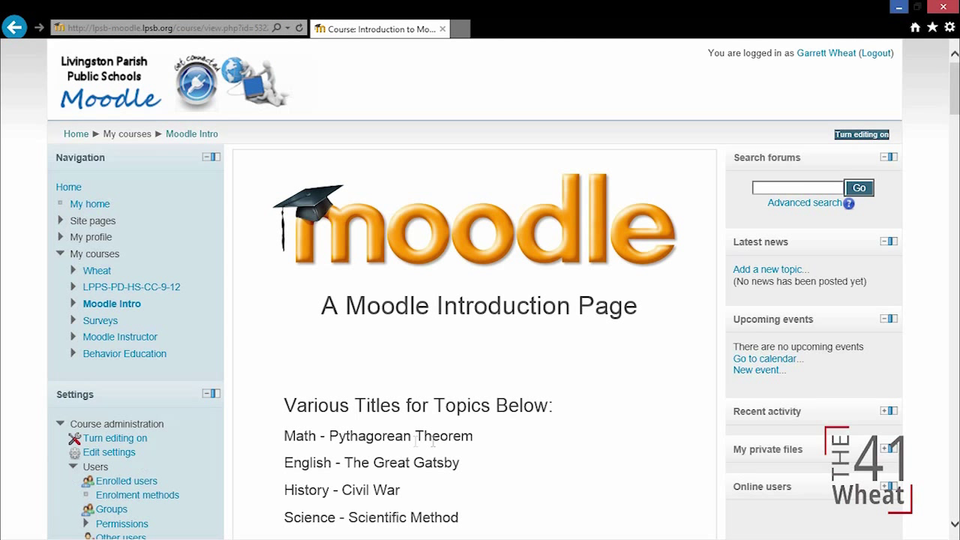
left_click_drag(955, 97, 928, 128)
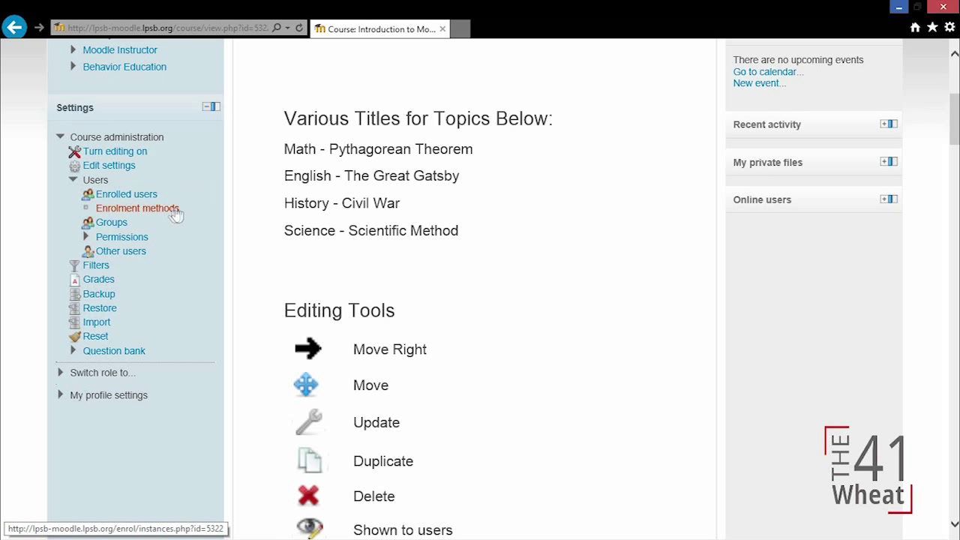
left_click(112, 196)
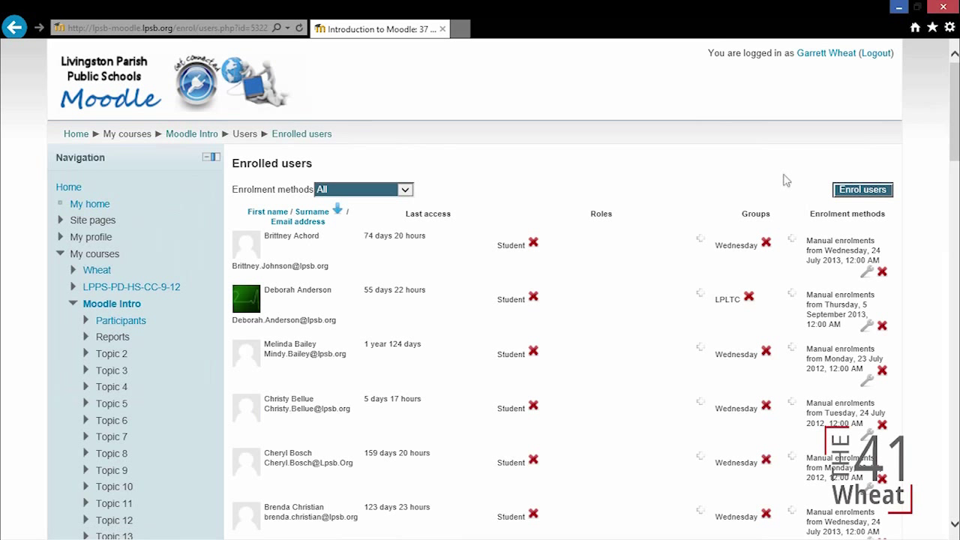
left_click(862, 190)
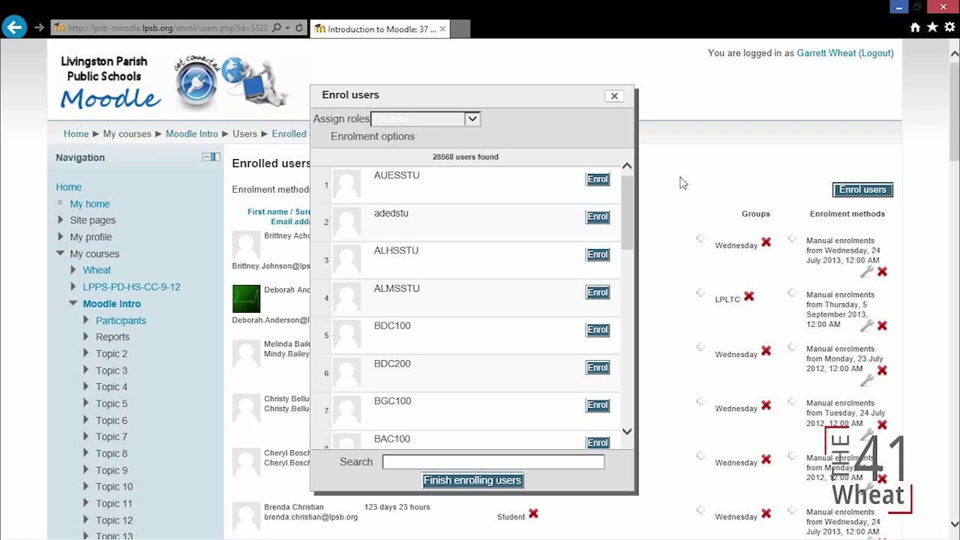
- Keep Assign roles set to Student and begin searching candidates by the student's name
left_click_drag(433, 156, 454, 156)
left_click(456, 157)
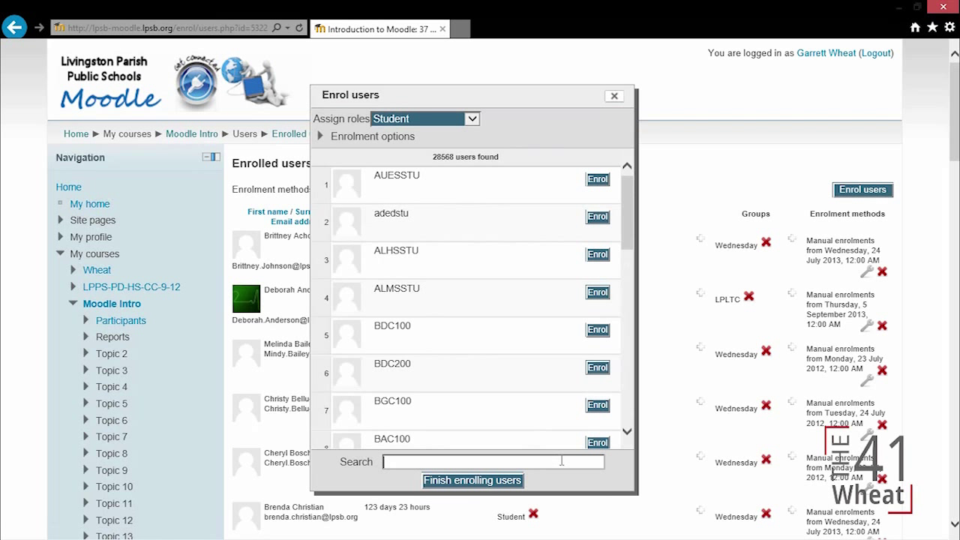
type("lisa")
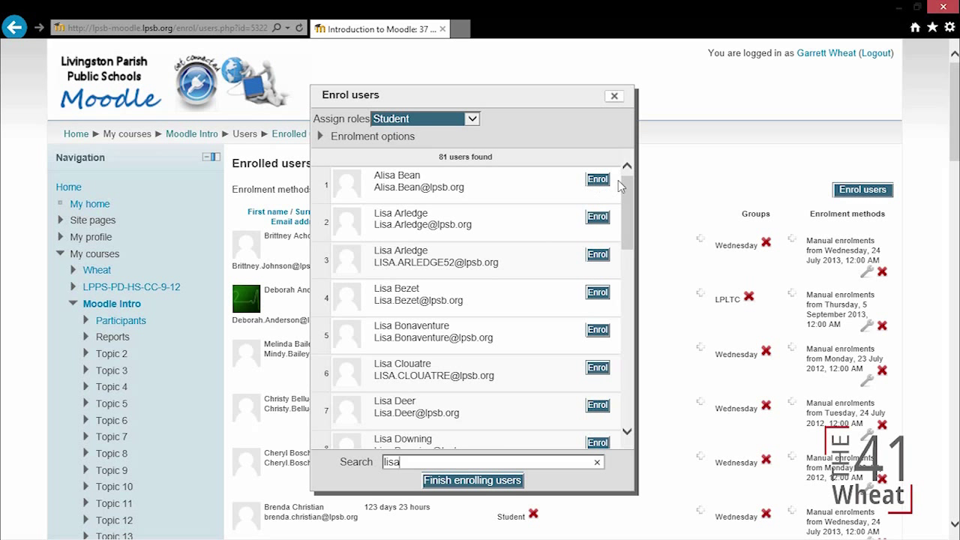
- Enrol the matching student into Moodle Intro, then clear the name search
left_click_drag(629, 191, 637, 399)
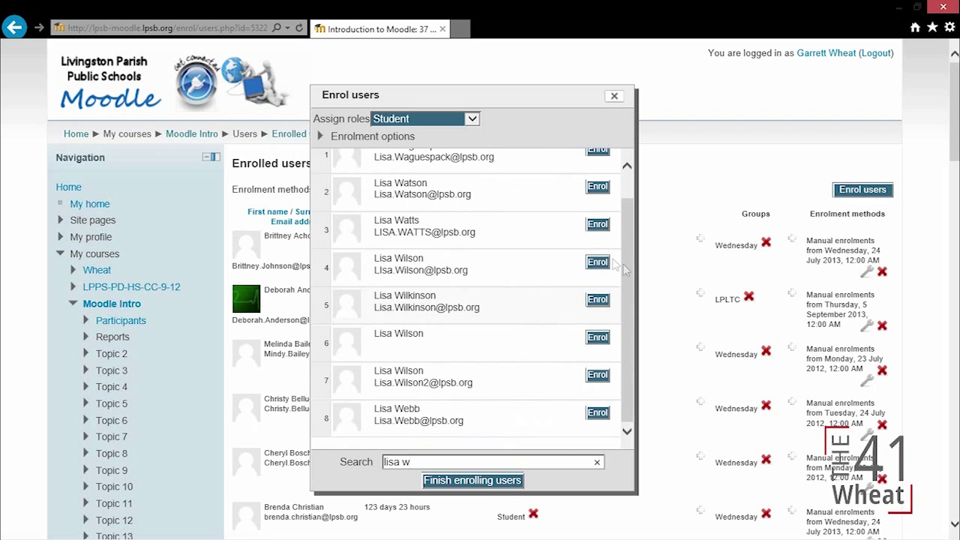
scroll(631, 273, "up", 1)
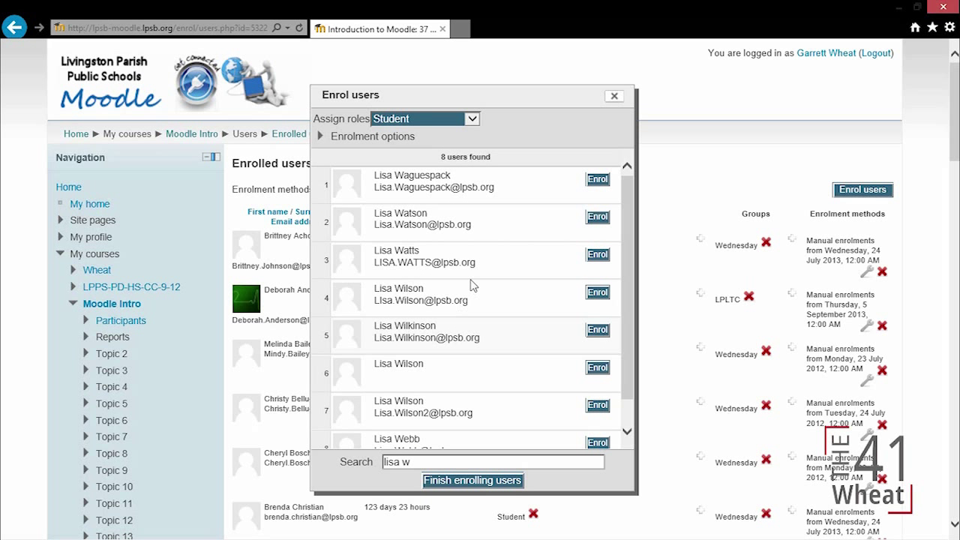
left_click(598, 255)
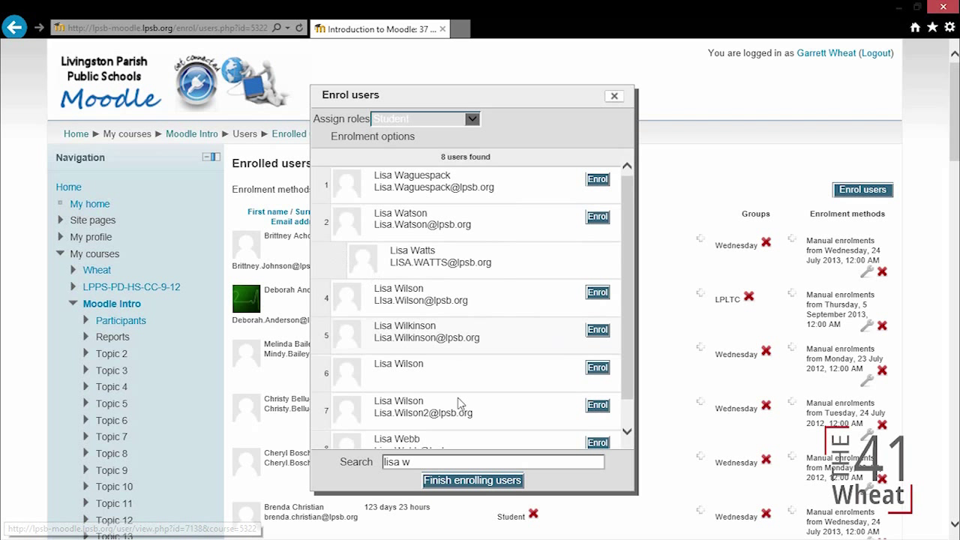
triple_click(437, 461)
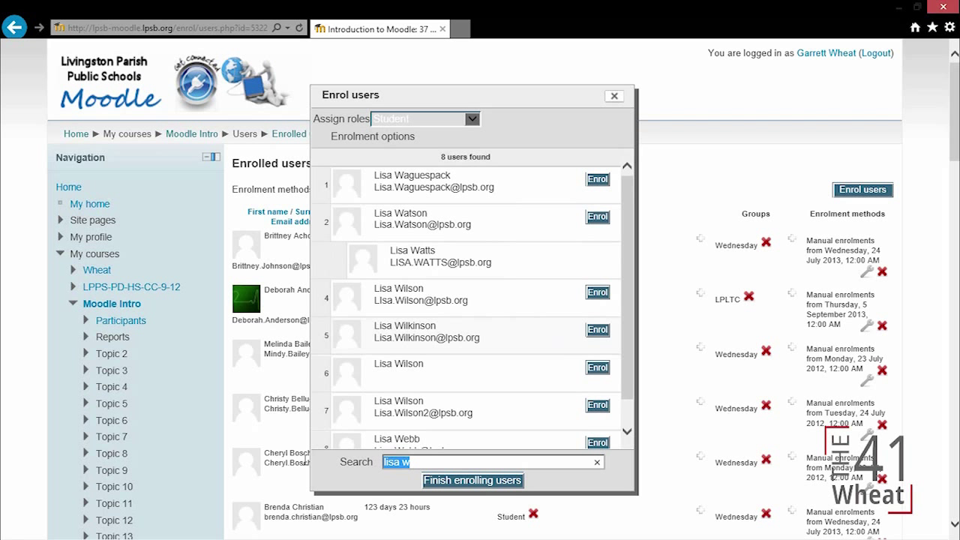
key("BackSpace")
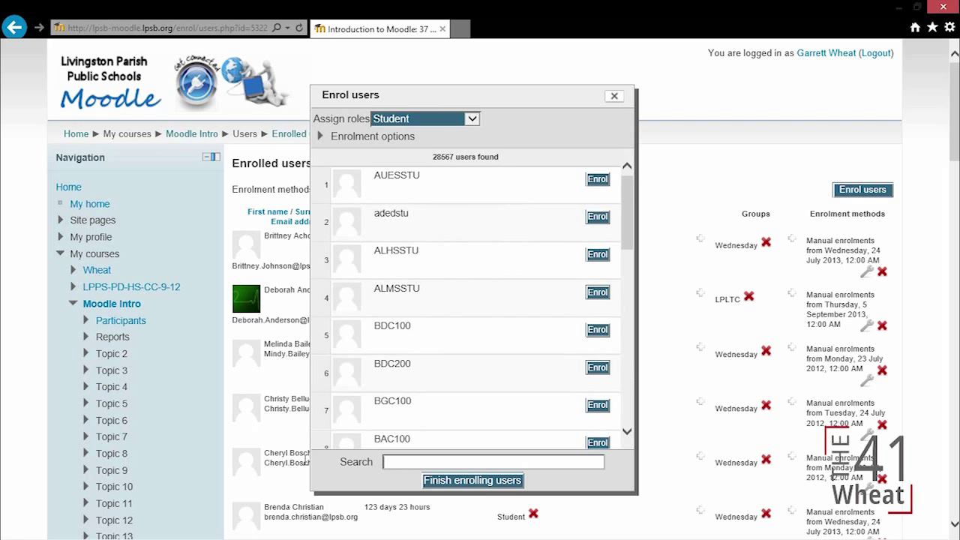
- Finish enrolling users and review the updated enrolled users list
left_click(473, 481)
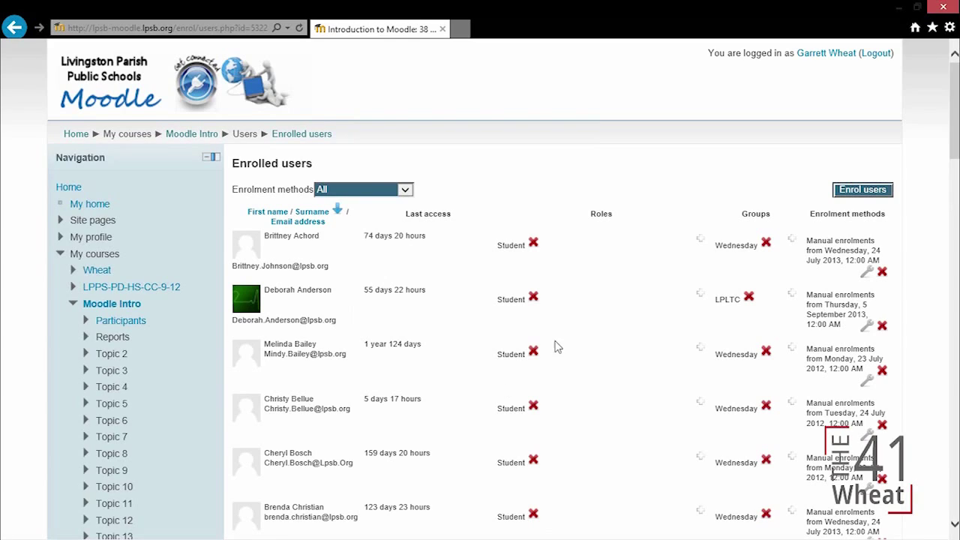
scroll(947, 95, "down", 3)
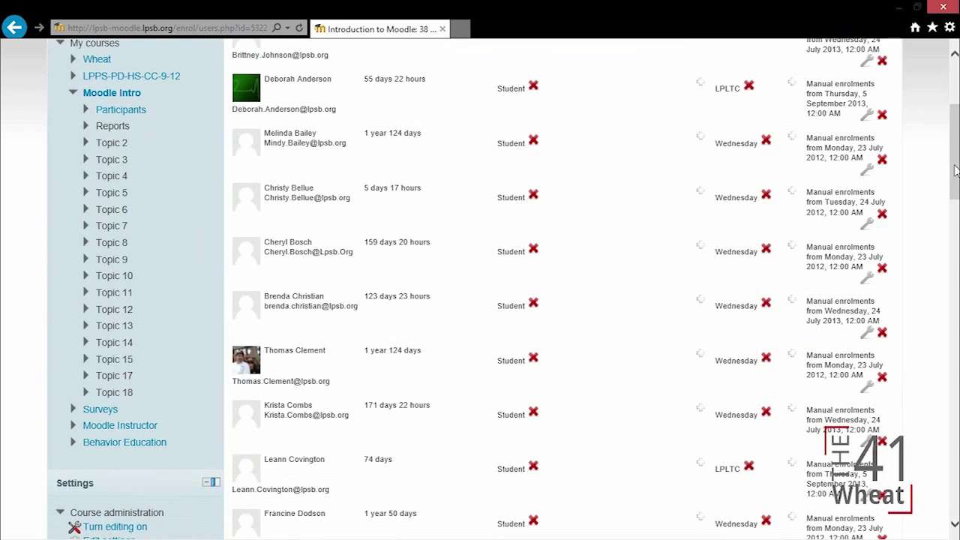
scroll(954, 150, "down", 4)
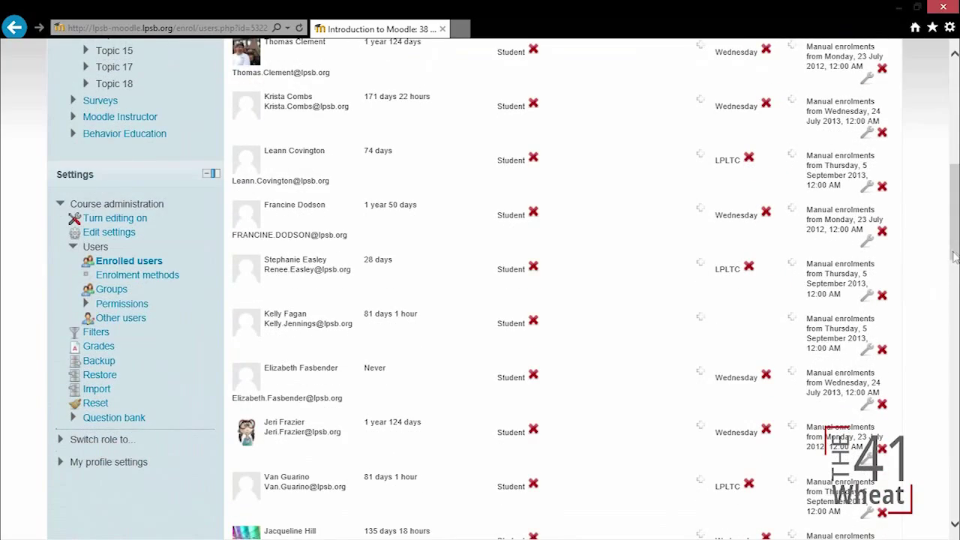
scroll(954, 255, "up", 7)
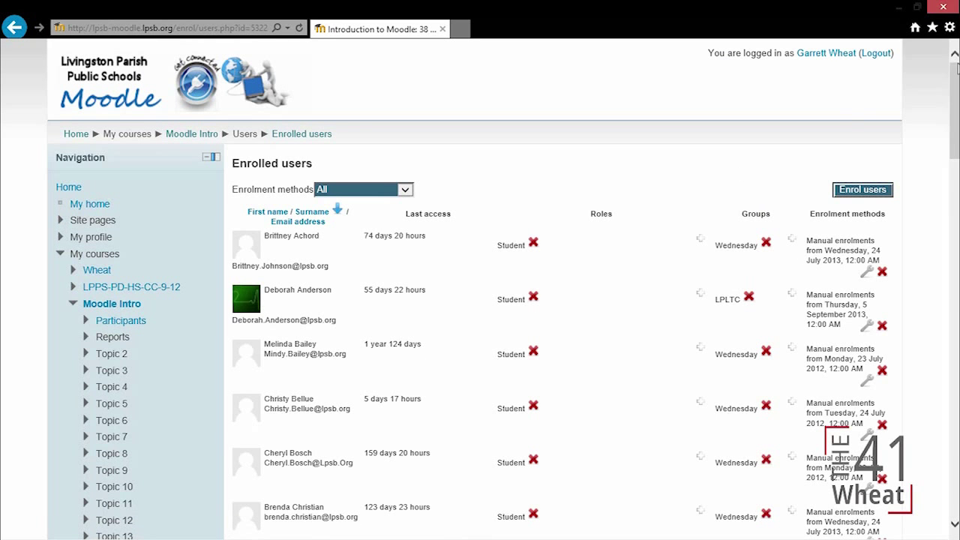
- Open the Moodle Intro Groups page, which lists LPLTC and Wednesday, and start a new group
left_click_drag(957, 75, 957, 214)
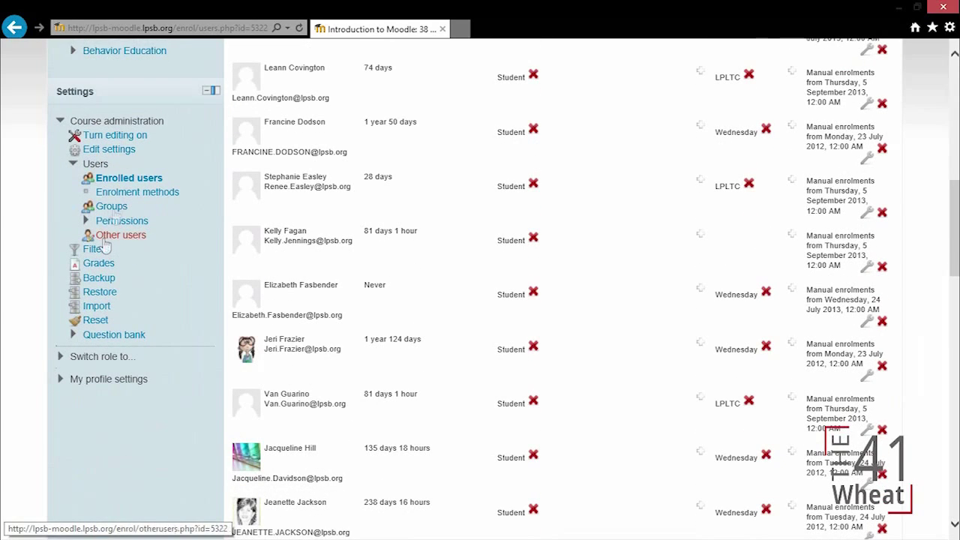
left_click(114, 212)
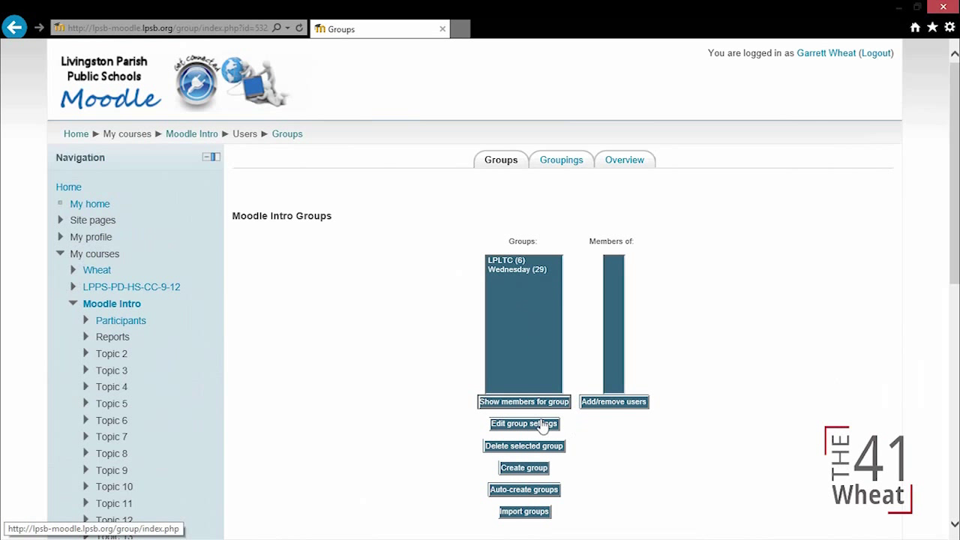
left_click(534, 474)
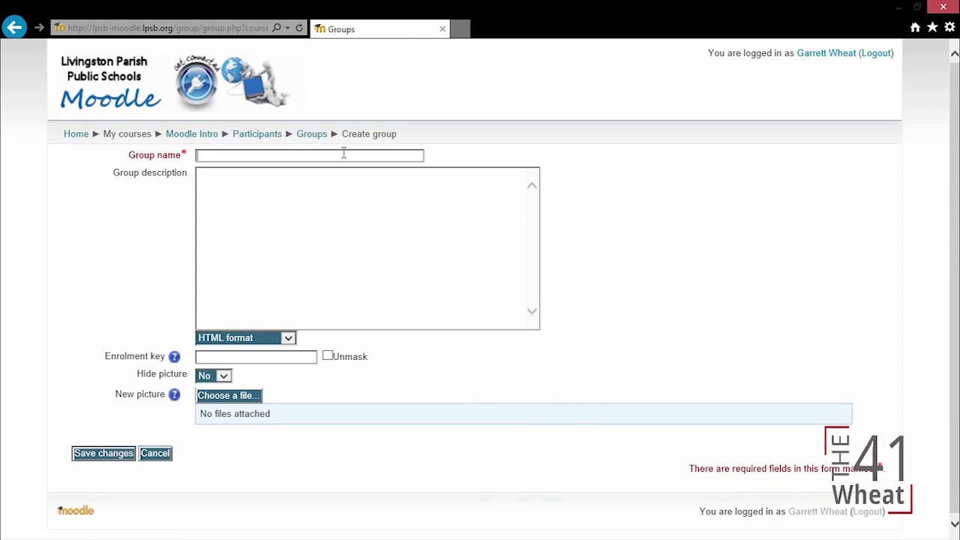
left_click(343, 153)
type("English")
left_click(341, 193)
type("English Instructors")
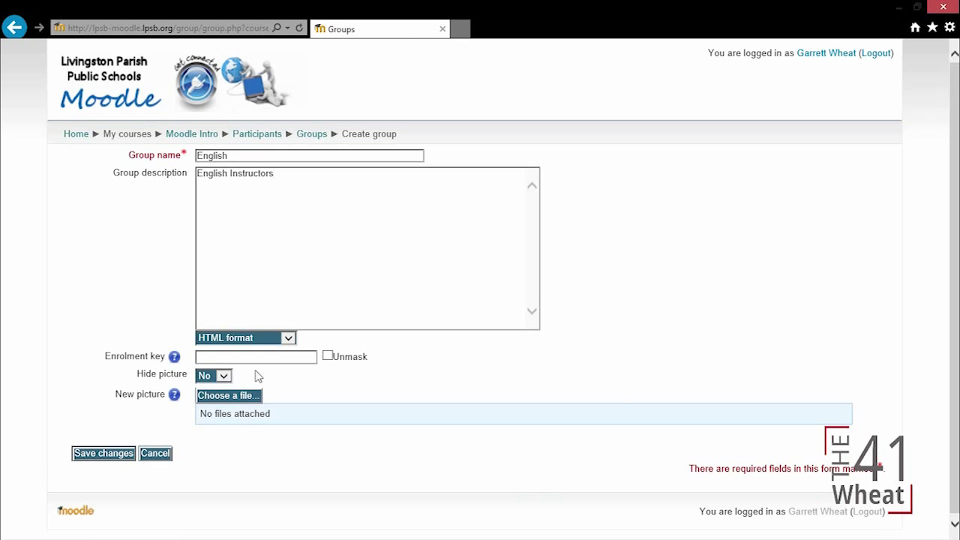
left_click(328, 357)
left_click(104, 454)
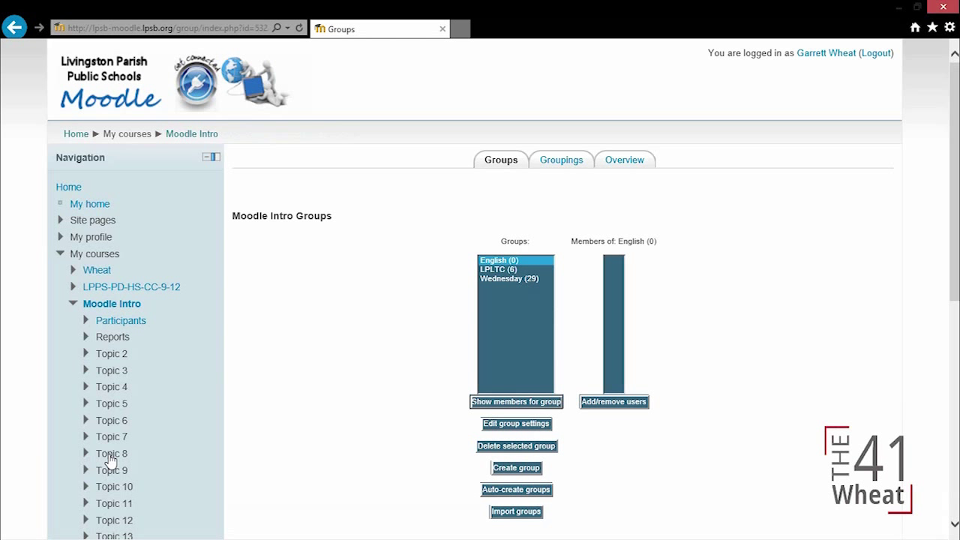
- Select the English (0) group and open its Add/remove users page
left_click(514, 270)
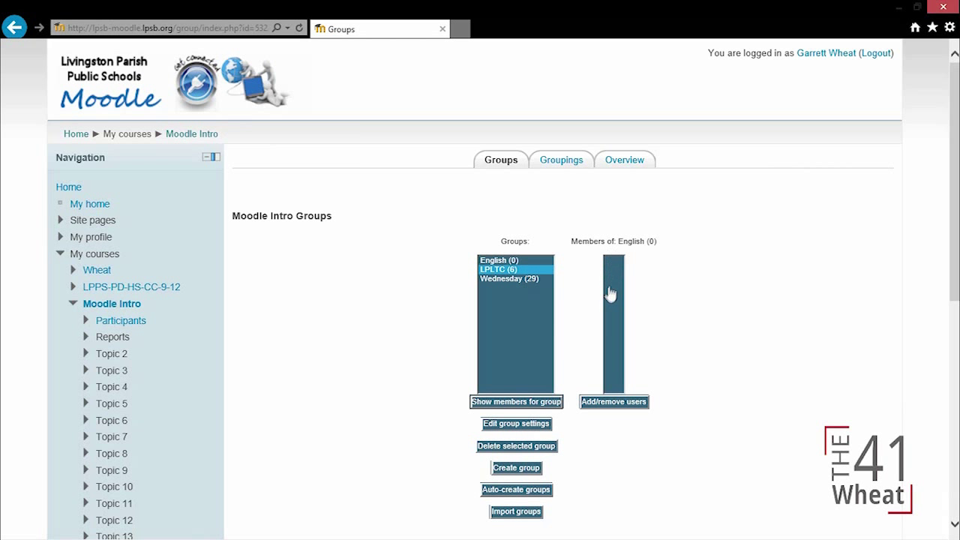
left_click(525, 261)
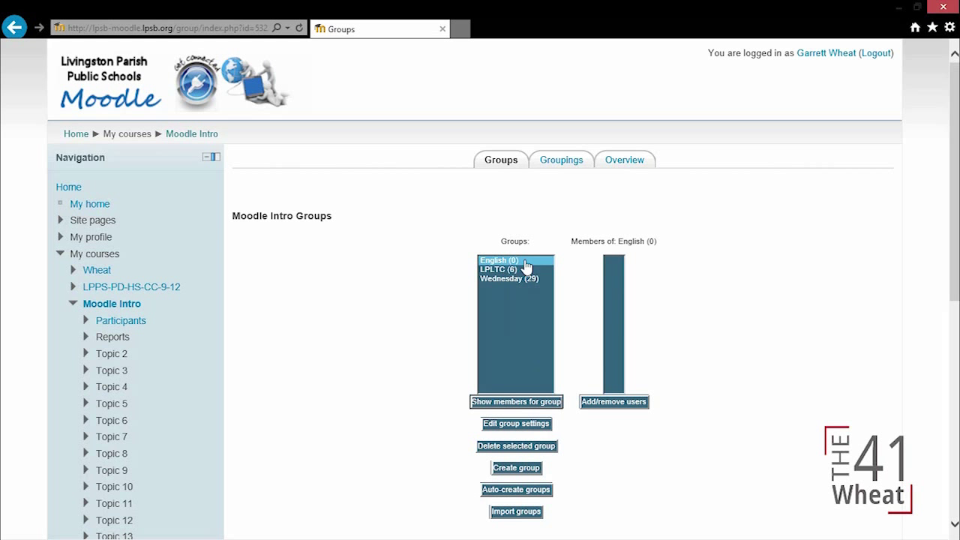
left_click(613, 405)
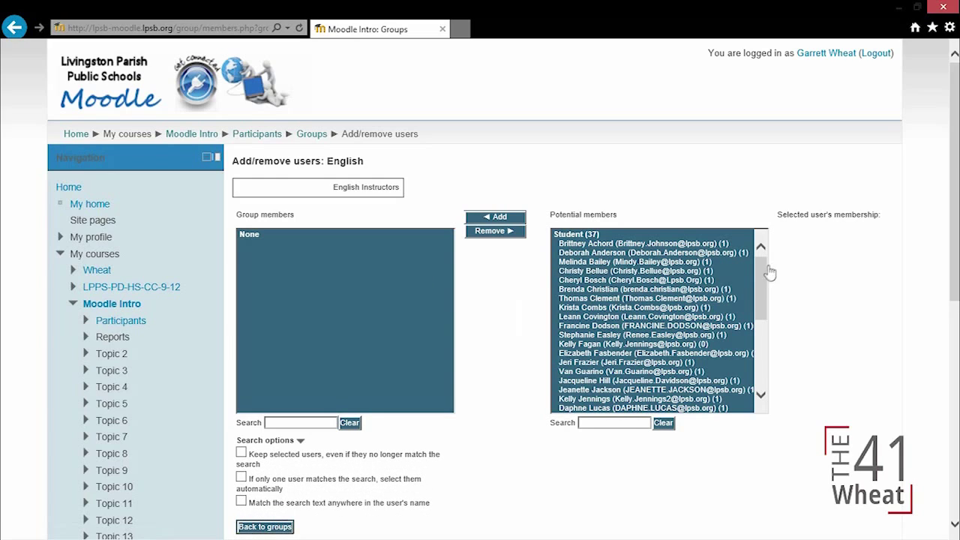
left_click_drag(760, 276, 773, 337)
- Add the newly enrolled student from Potential members to the English group
left_click(587, 353)
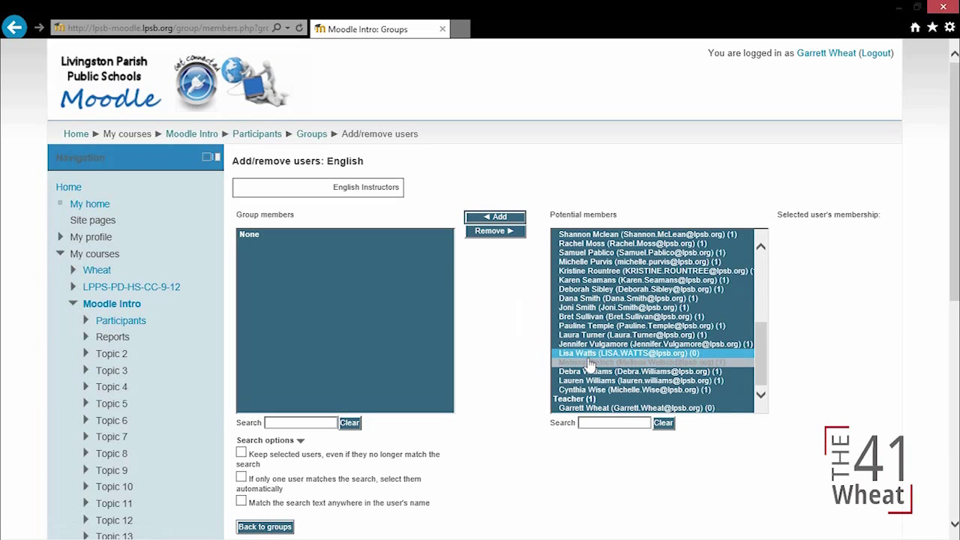
left_click(588, 353)
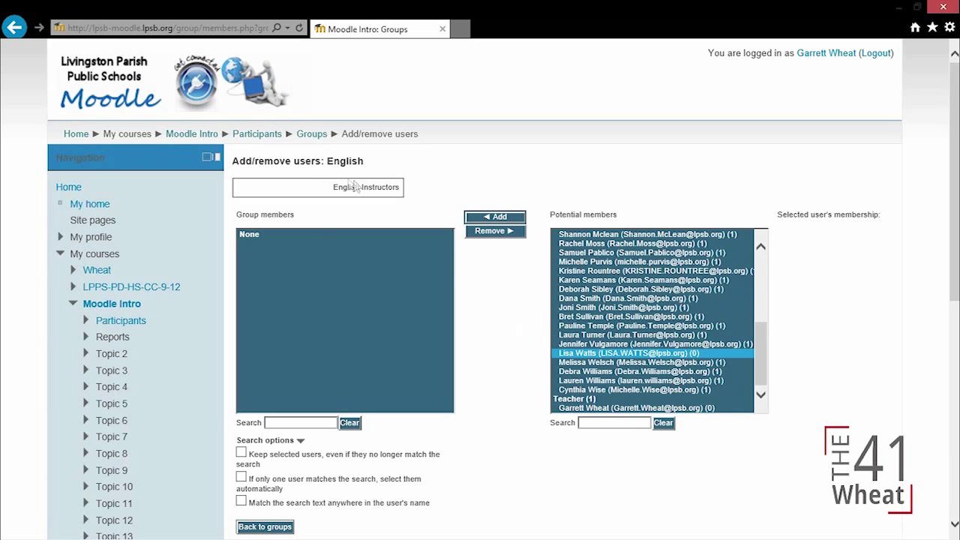
left_click(493, 217)
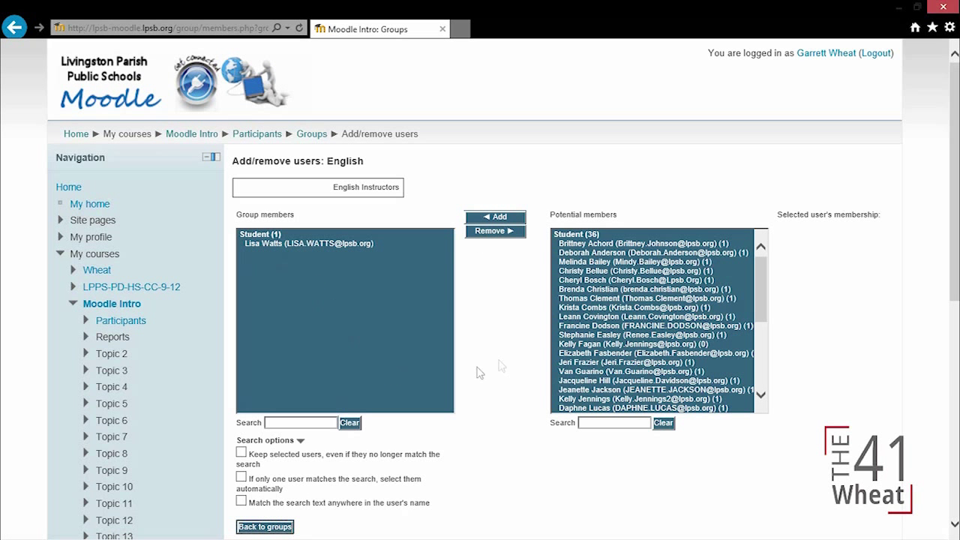
- Back on the groups overview, show the LPLTC group's members, then go to the site home
left_click(272, 526)
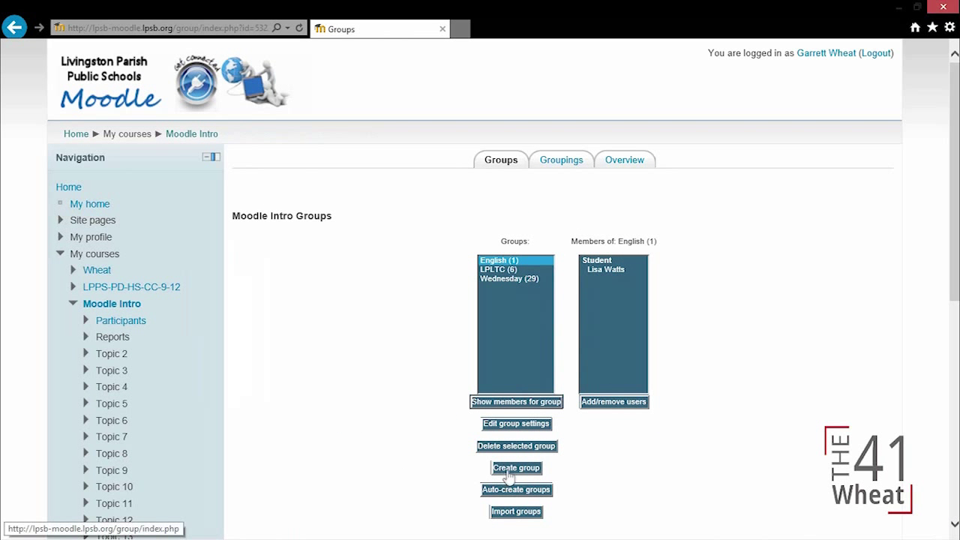
left_click(510, 269)
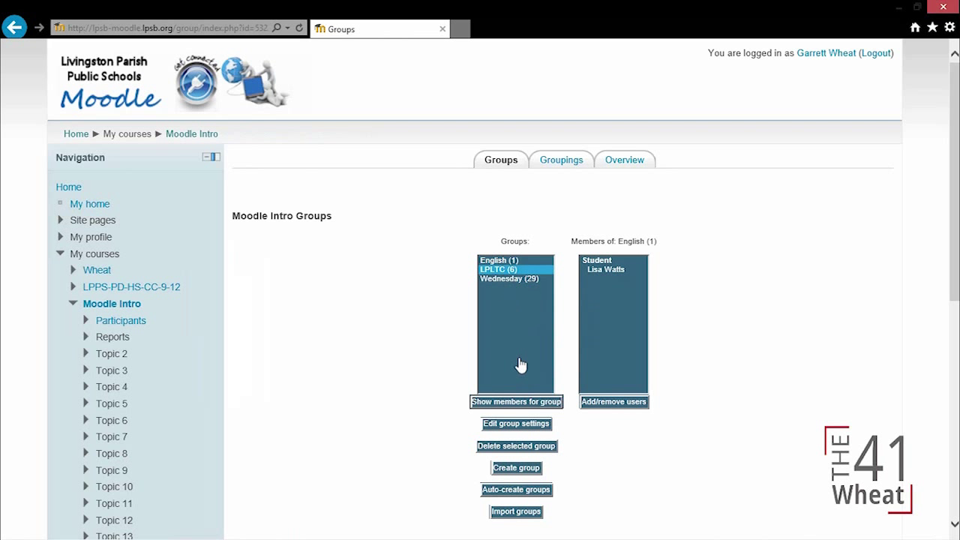
left_click(516, 401)
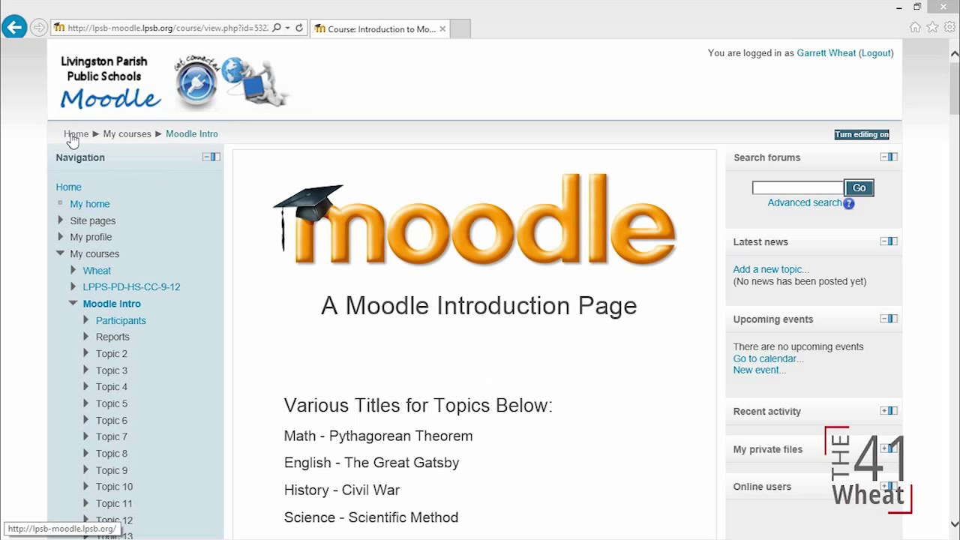
left_click(71, 137)
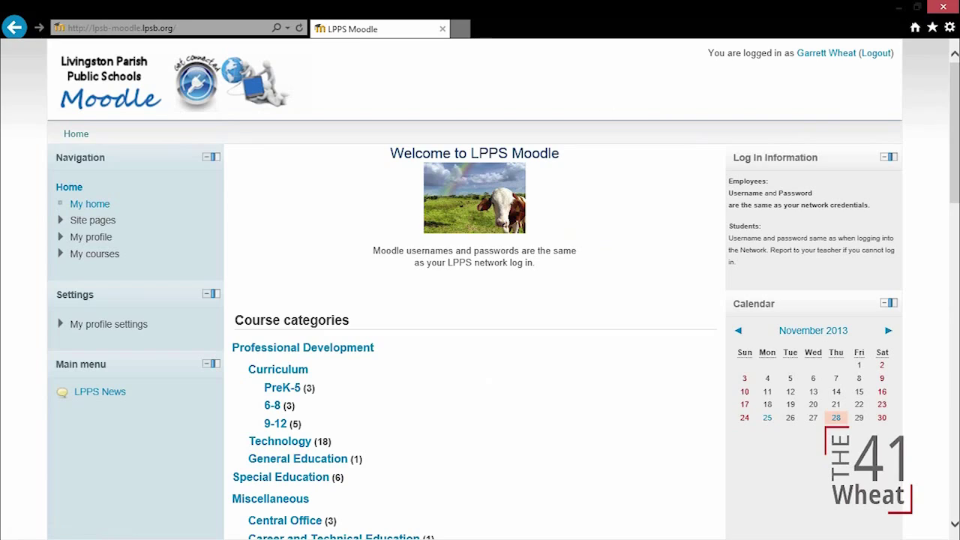
- Open Literacy/Technology Center, choose Pharmacy Tech Class, and enrol yourself with Enrol me
left_click_drag(954, 78, 954, 285)
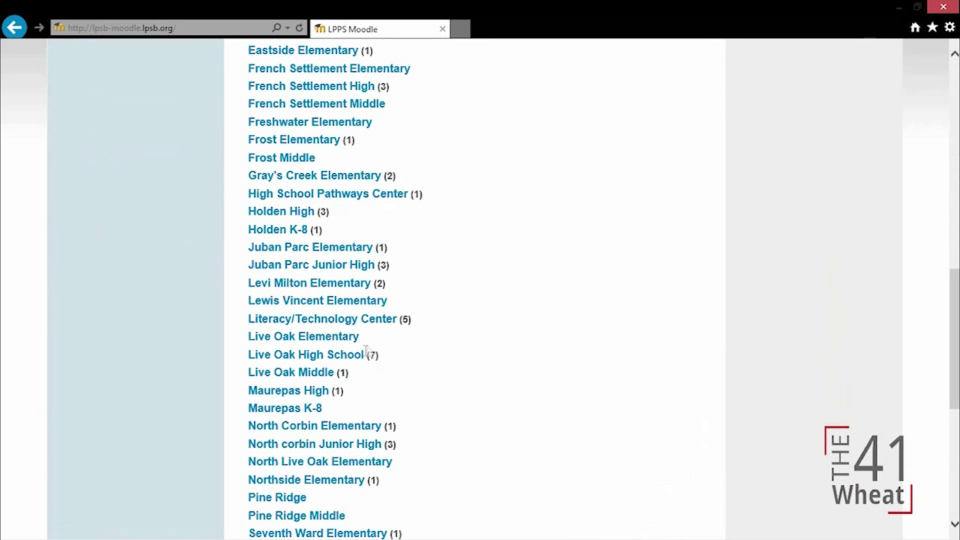
left_click(366, 321)
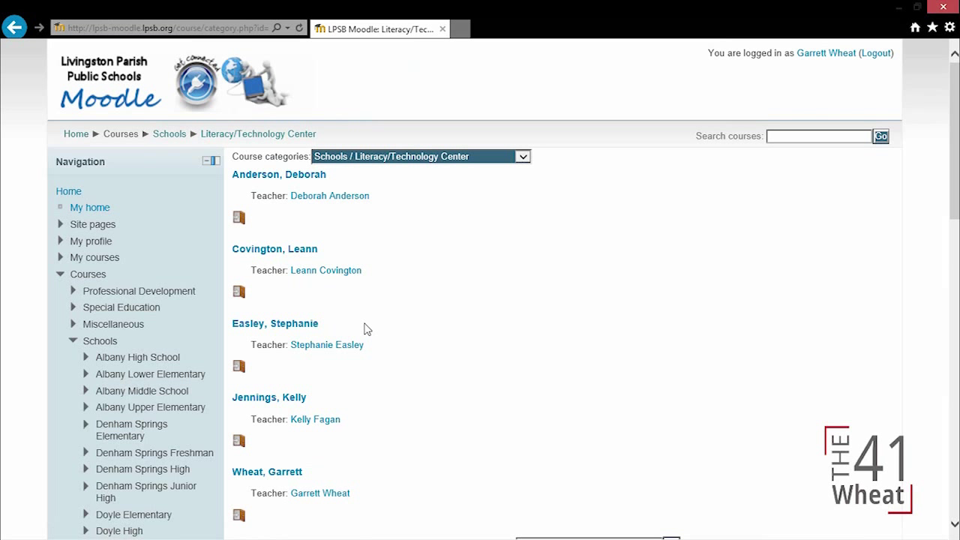
left_click(296, 254)
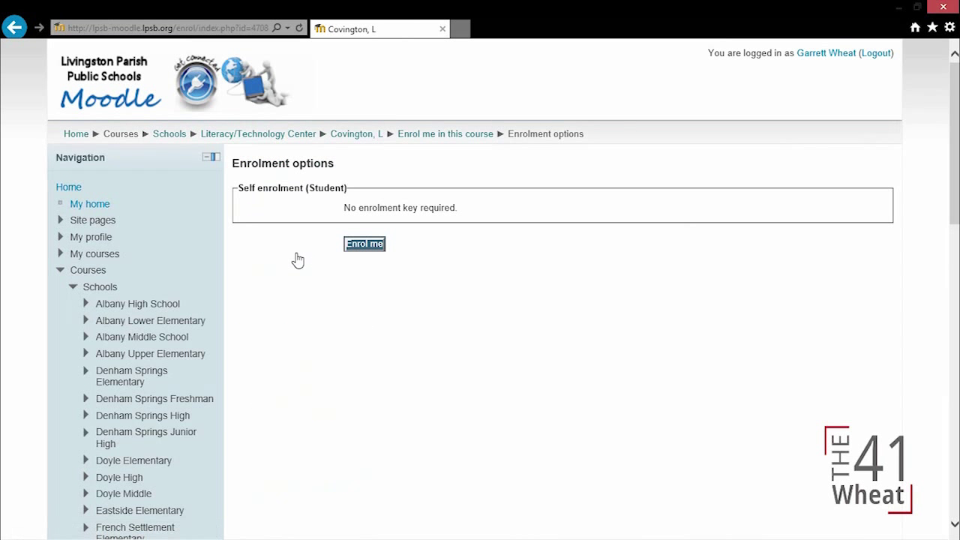
left_click(367, 243)
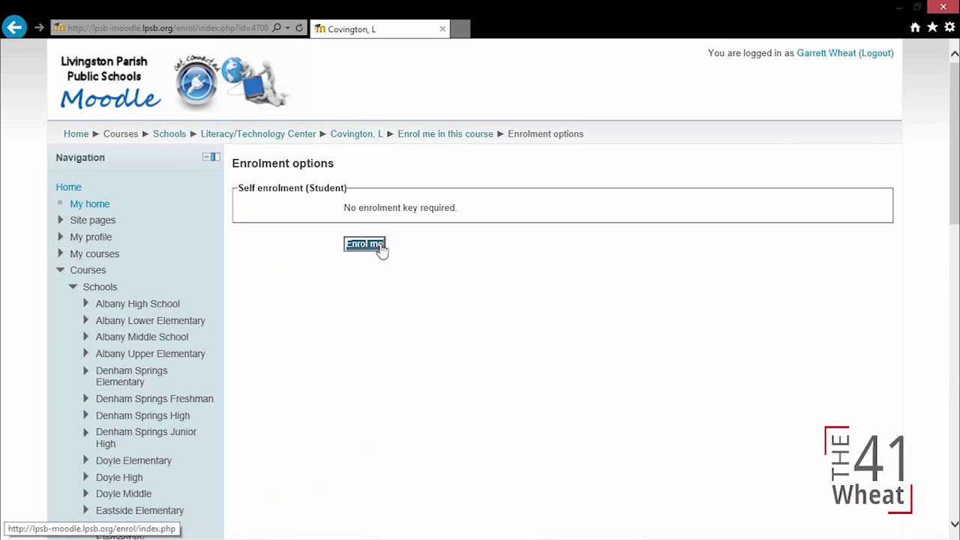
left_click(381, 248)
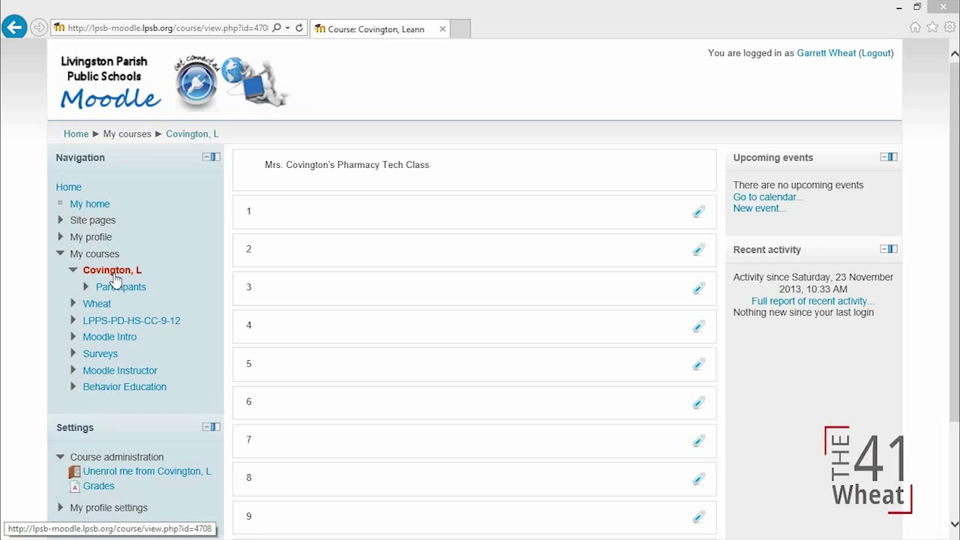
left_click_drag(954, 120, 954, 157)
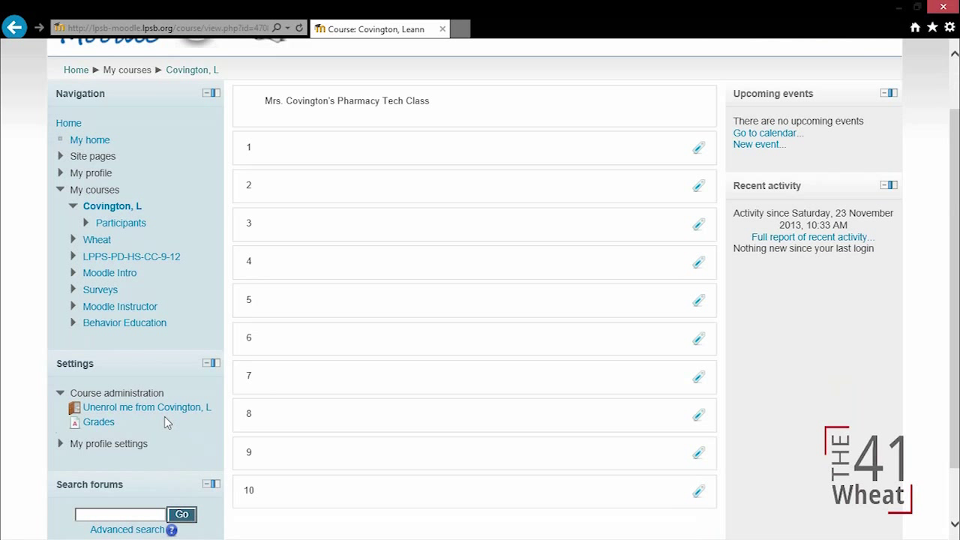